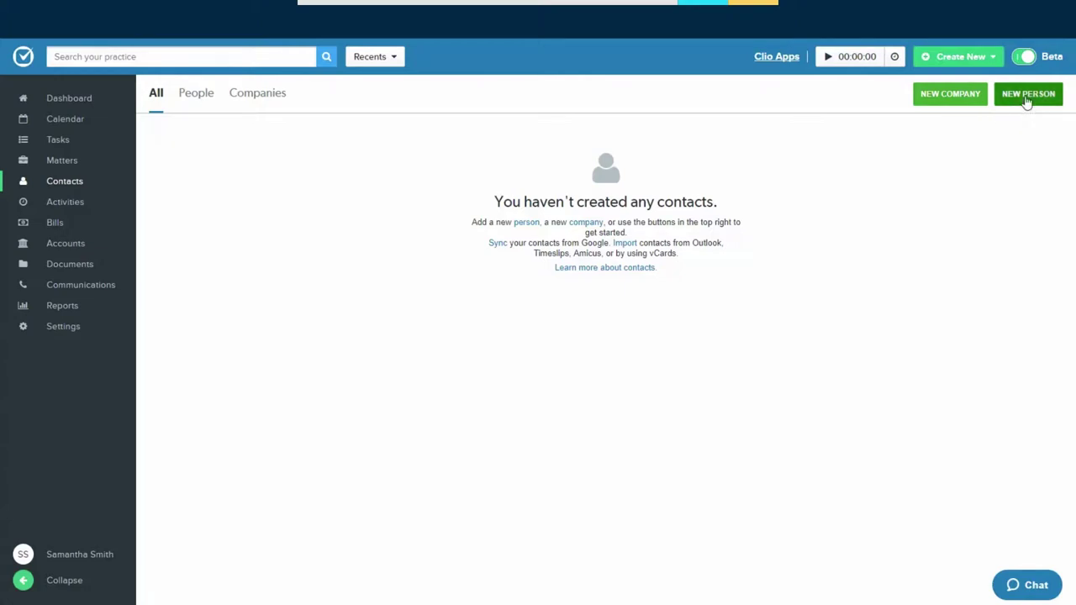
Start a new person contact and enter the contact's first and last name
left_click(1027, 96)
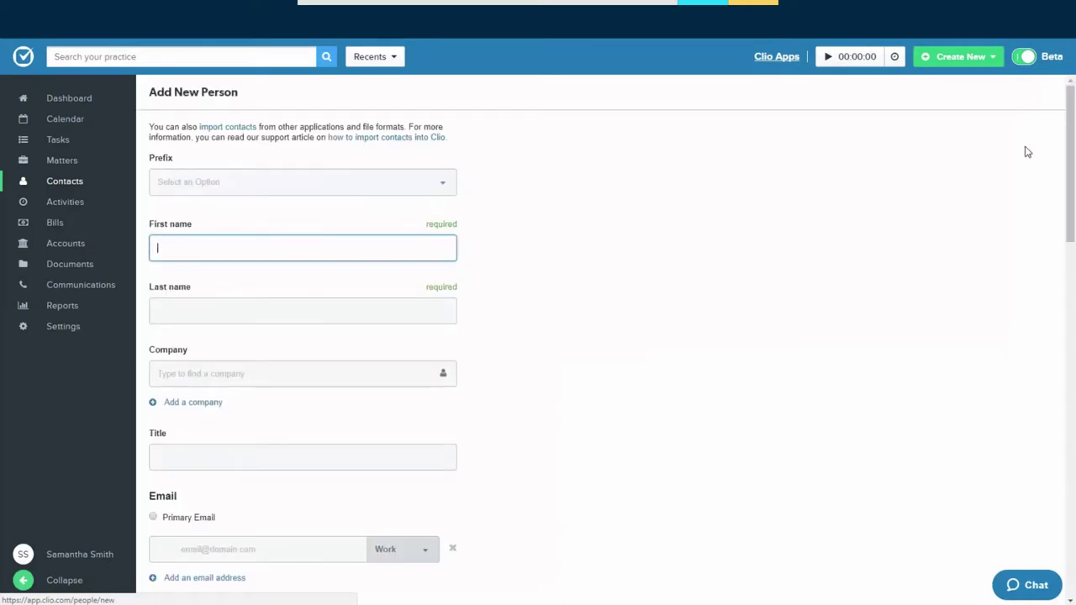
left_click(424, 250)
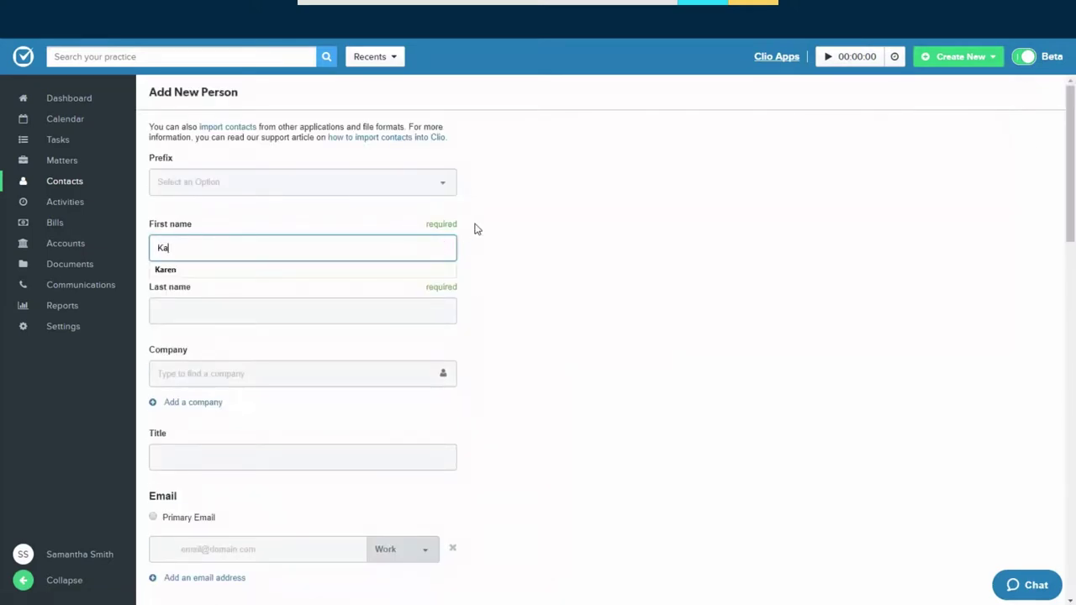
key("Tab")
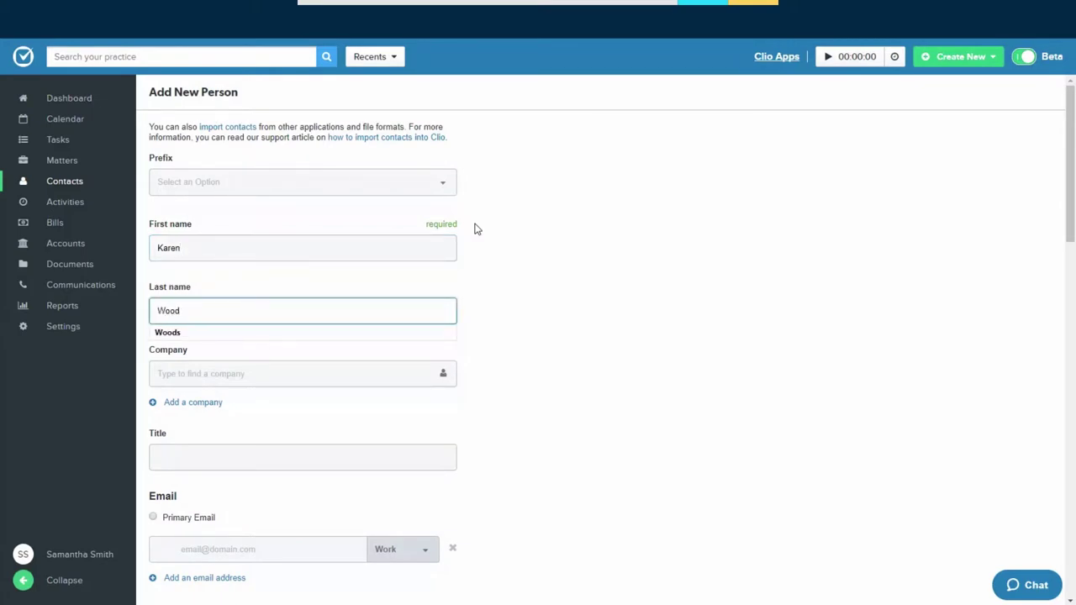
left_click(477, 326)
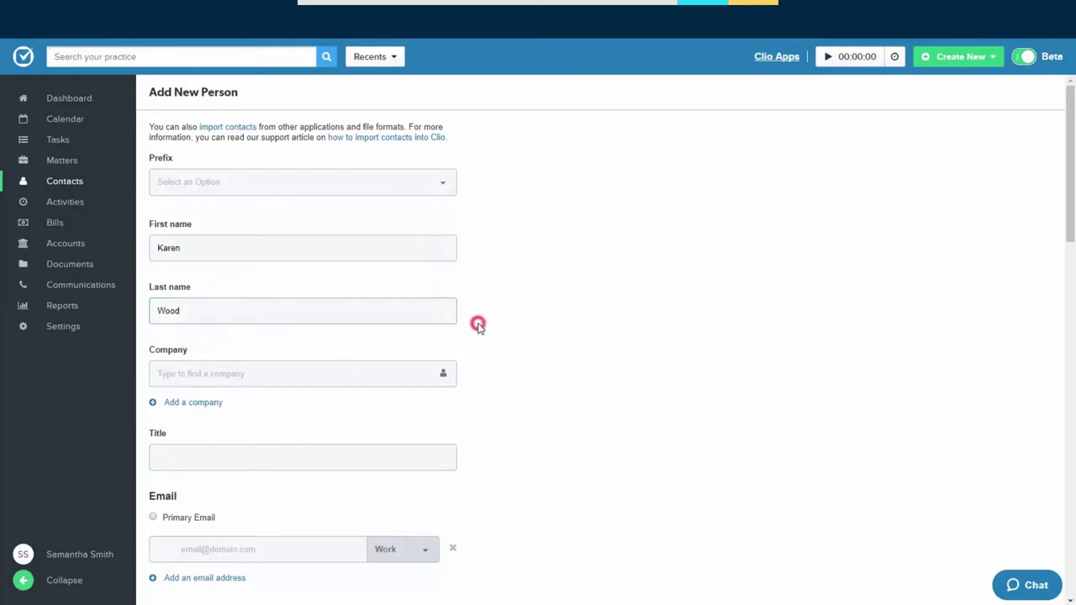
scroll(476, 330, "down", 5)
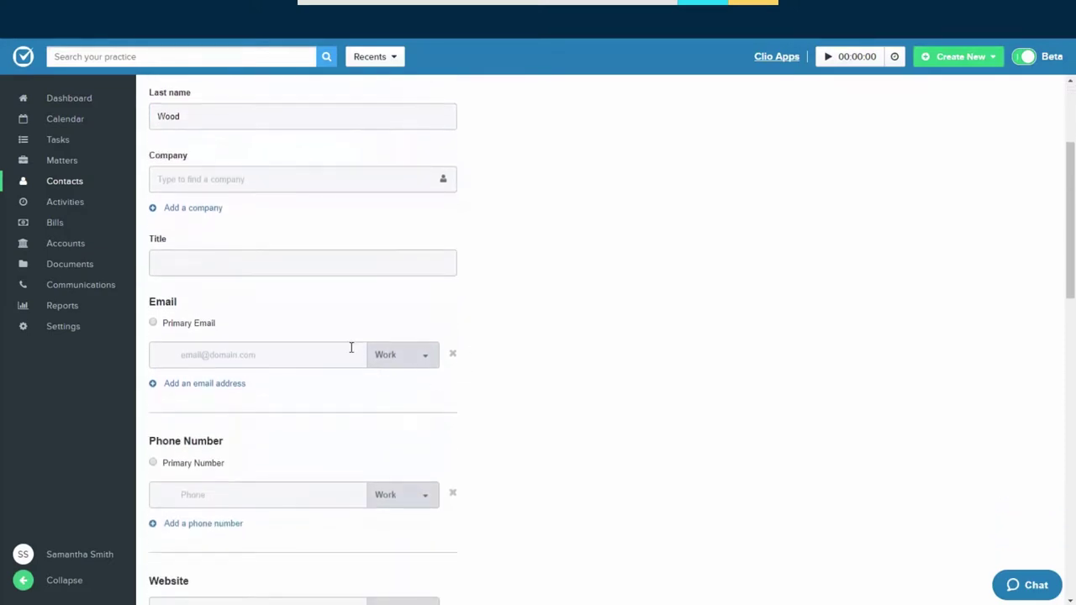
scroll(354, 348, "down", 1)
Add the contact's e-mail address as a Work e-mail and mark it primary
left_click(339, 339)
type("kar")
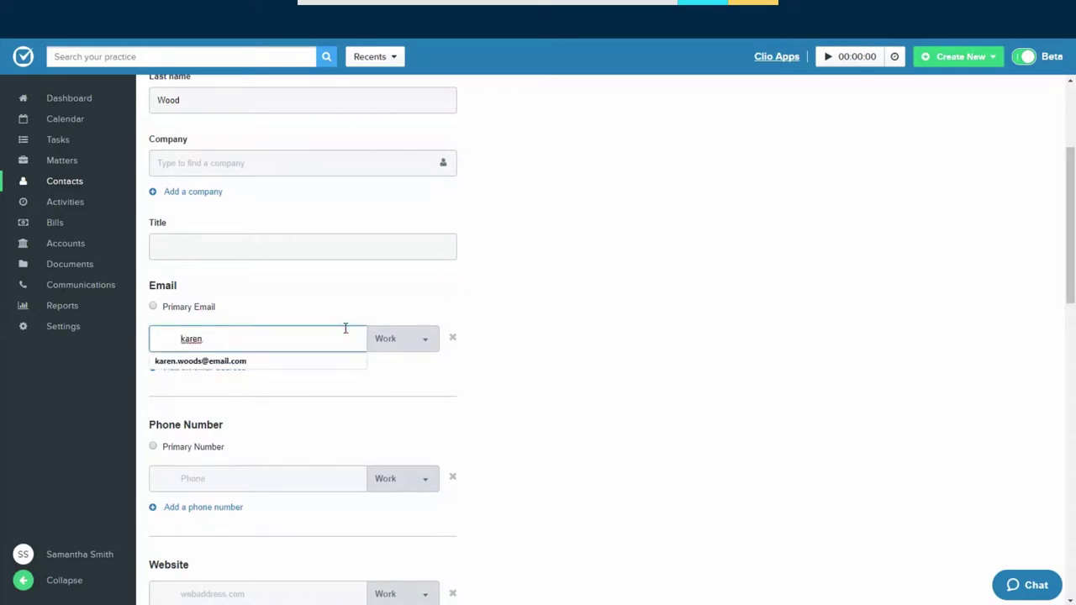
type("en")
left_click(225, 362)
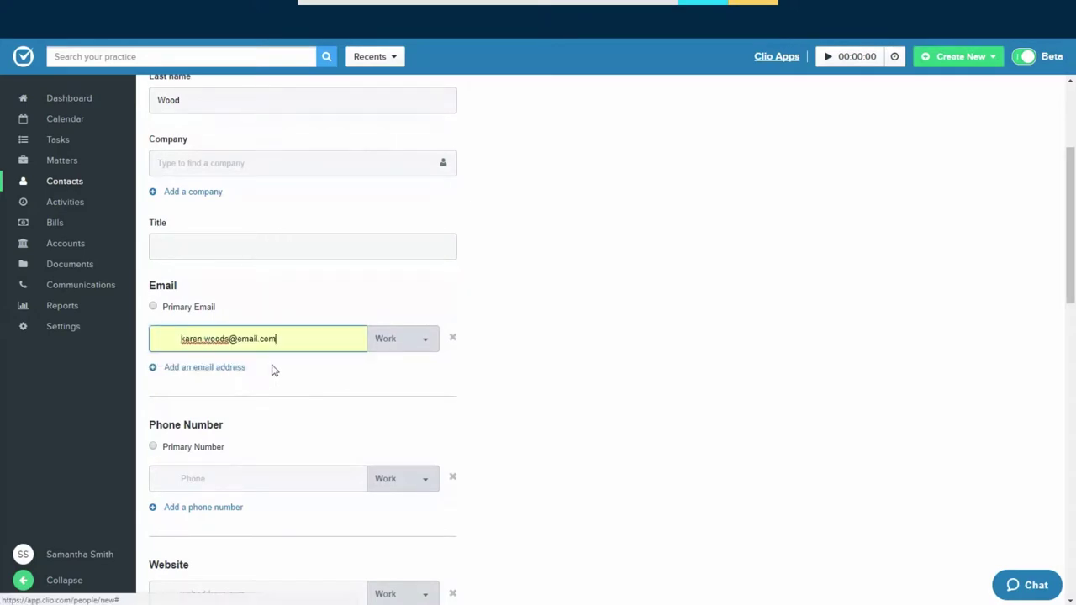
left_click(425, 344)
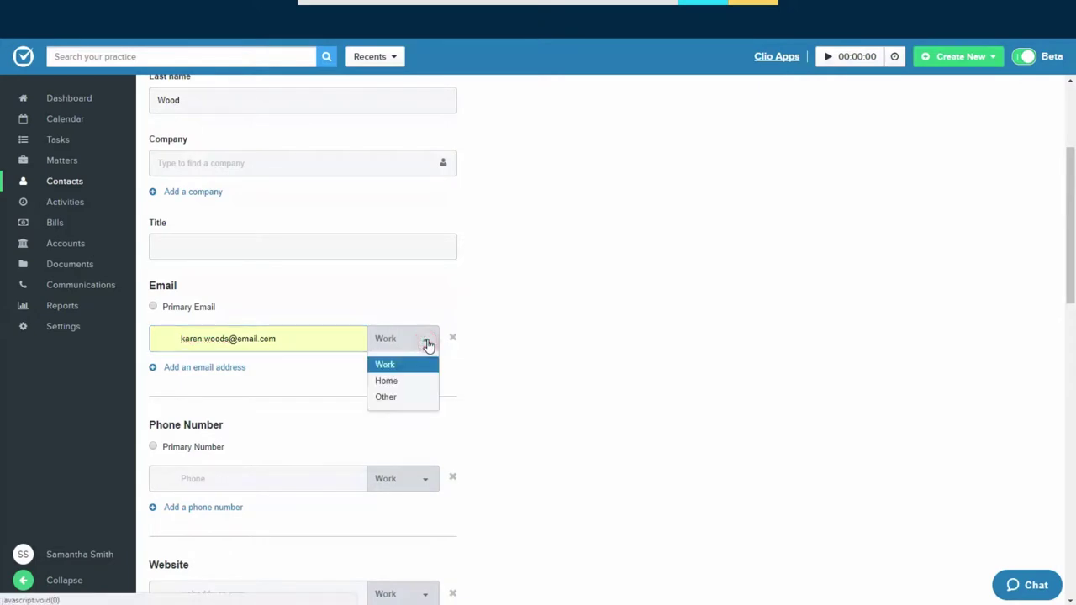
left_click(428, 345)
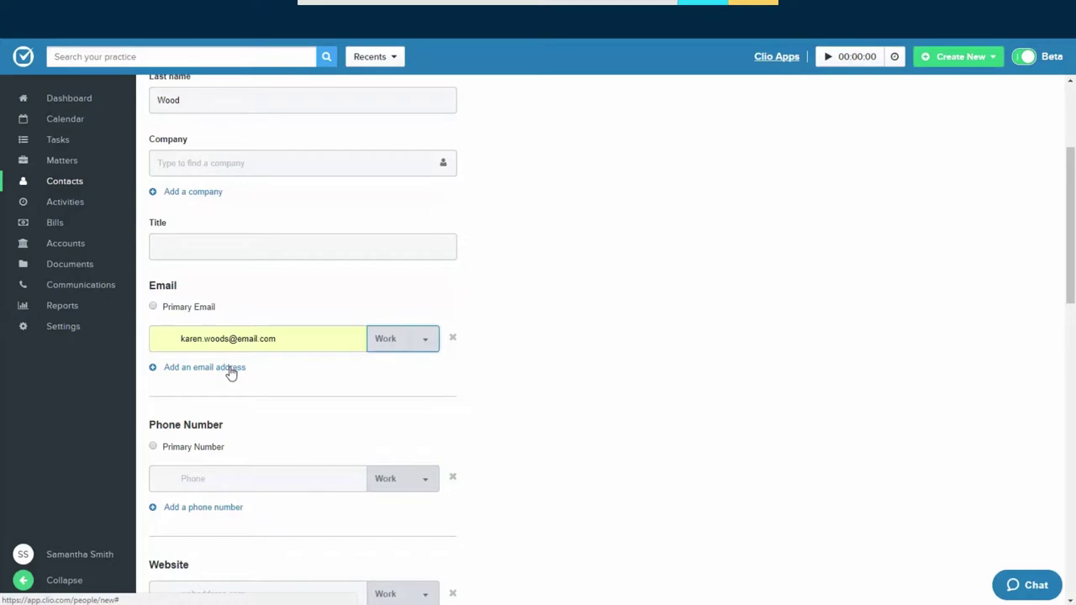
left_click(153, 307)
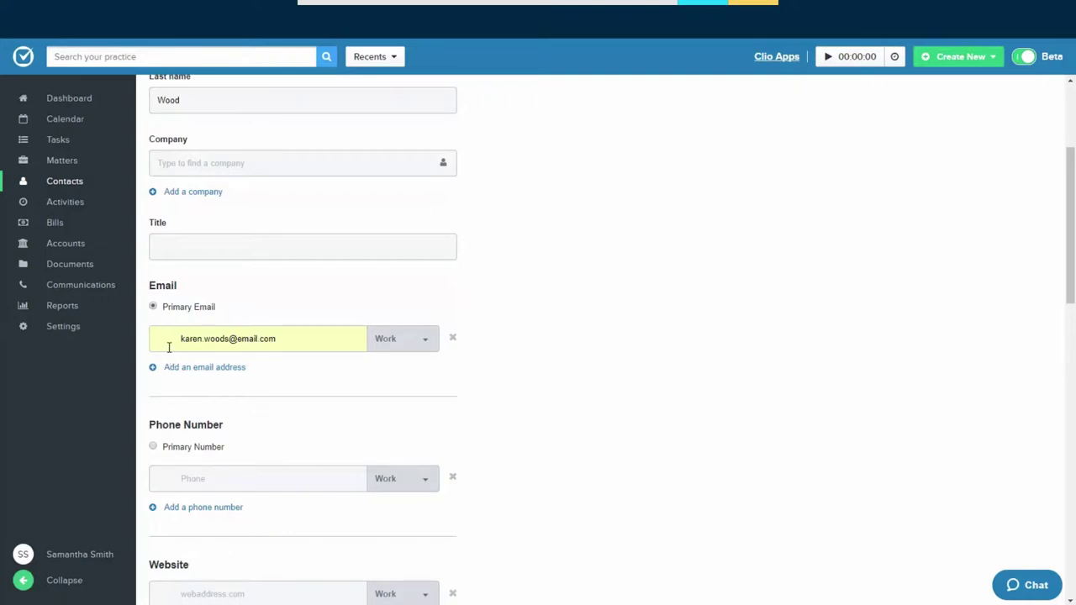
Add the contact's phone number as a Work number and mark it primary
scroll(212, 473, "down", 1)
left_click(202, 397)
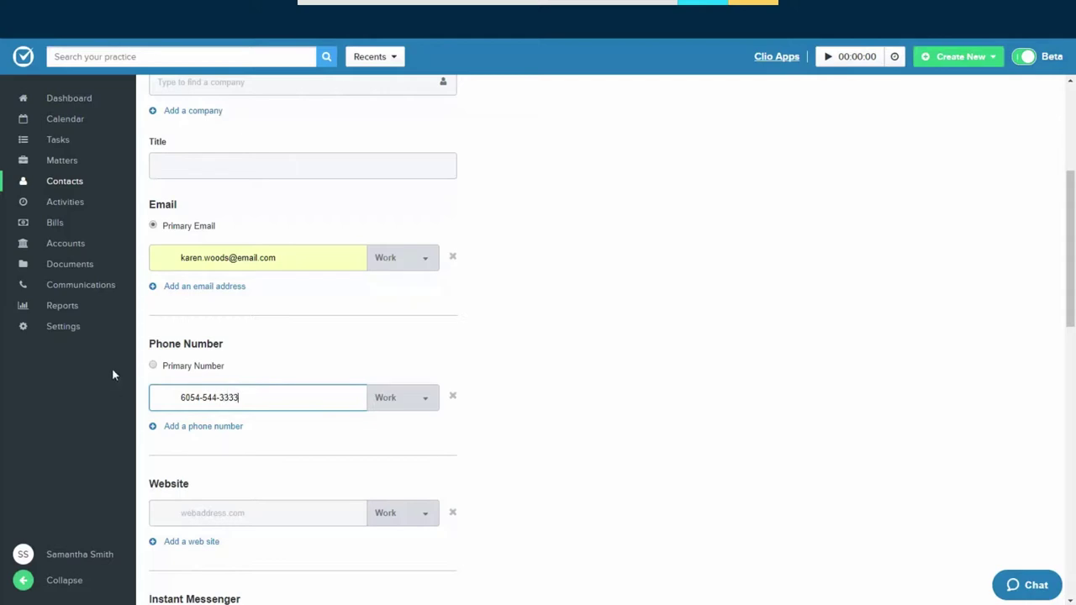
left_click(399, 398)
left_click(404, 401)
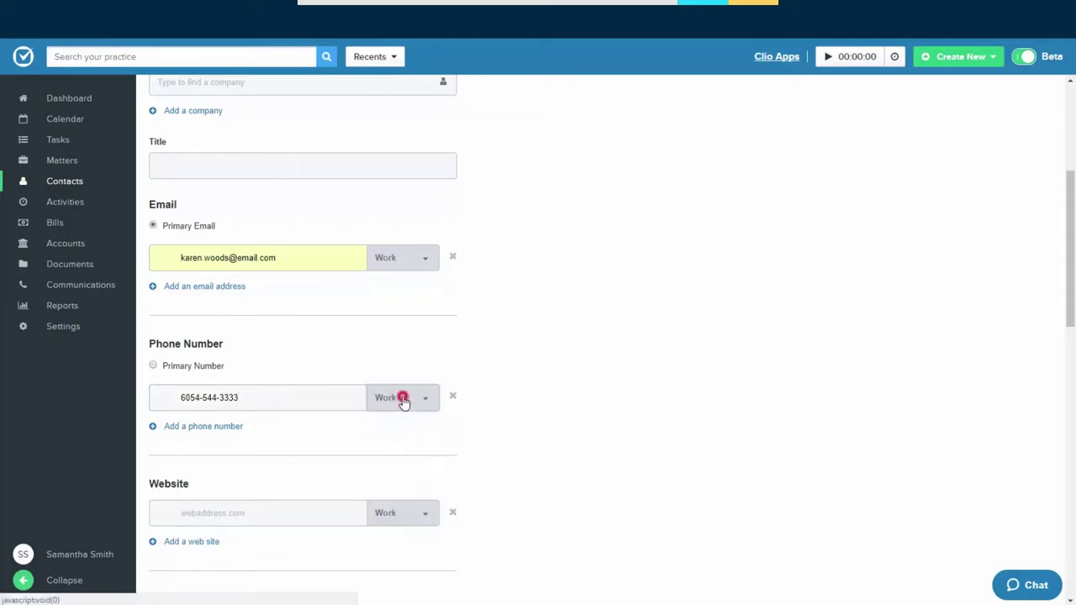
left_click(153, 366)
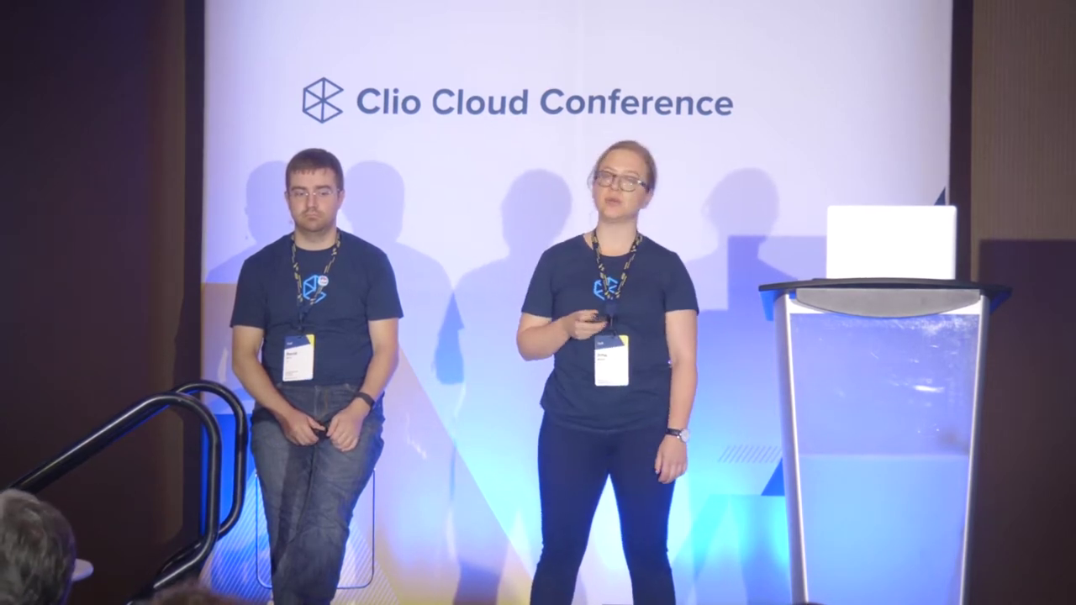
Save the person and review their contact page with address, phone and primary e-mail
left_click(234, 553)
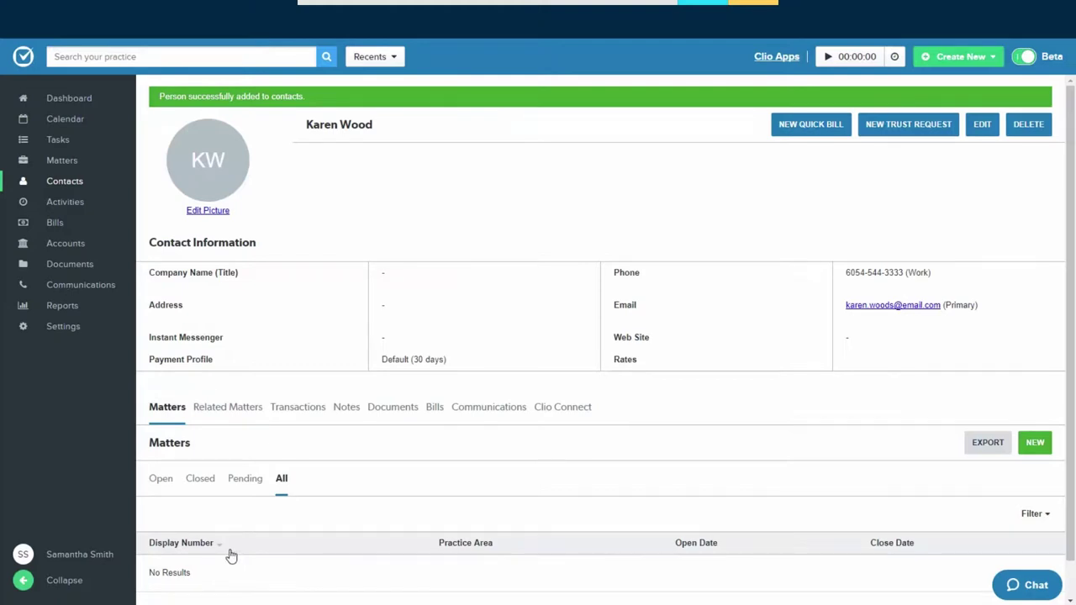
scroll(221, 550, "down", 1)
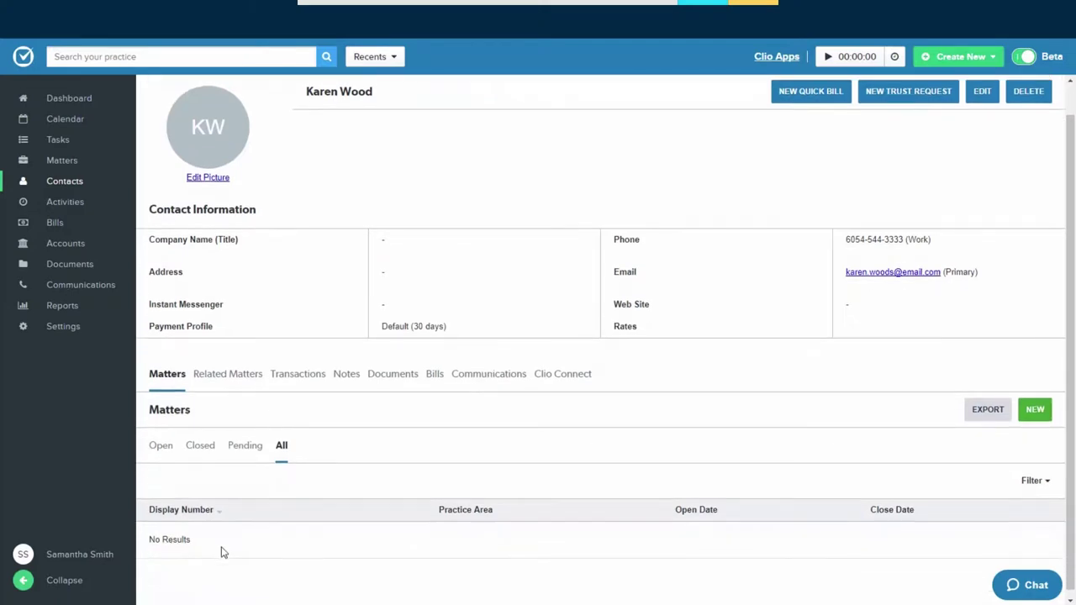
scroll(217, 552, "up", 1)
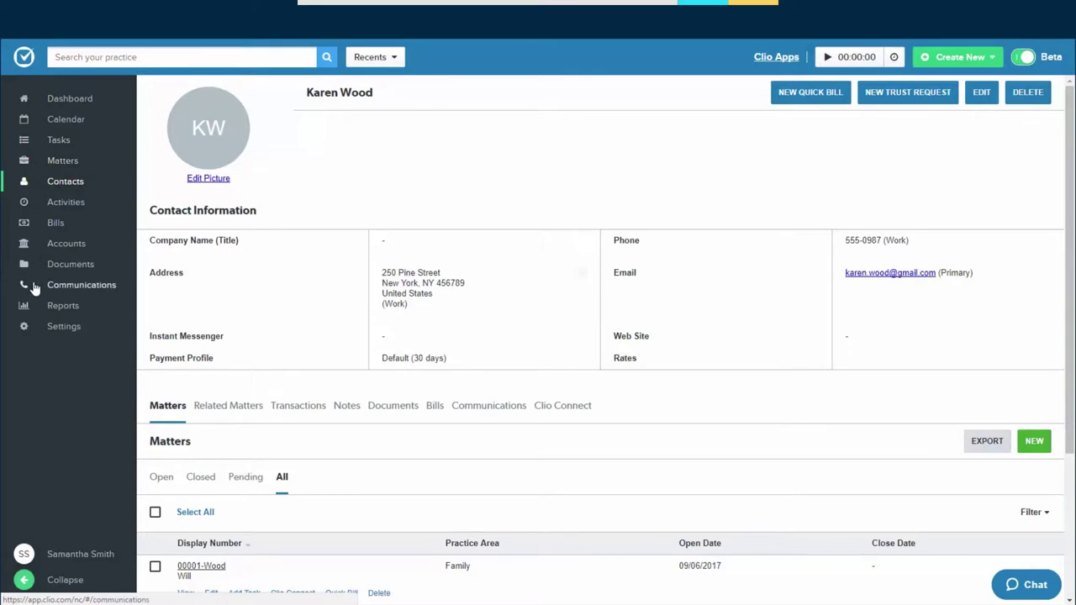
Collapse the sidebar and show all four matters, 00001 to 00004, on the contact page
left_click(61, 580)
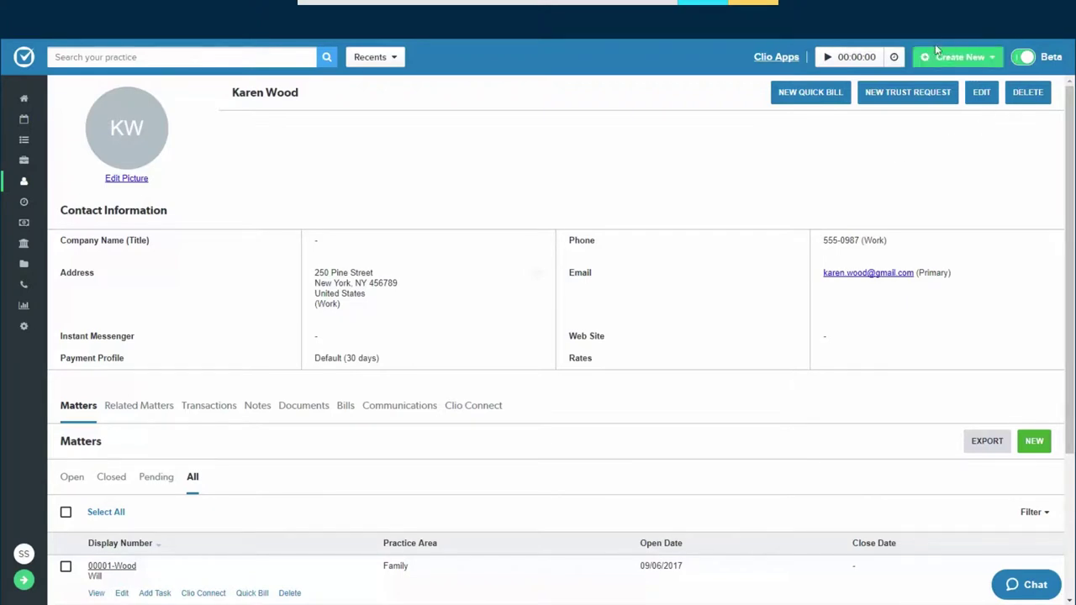
left_click(994, 61)
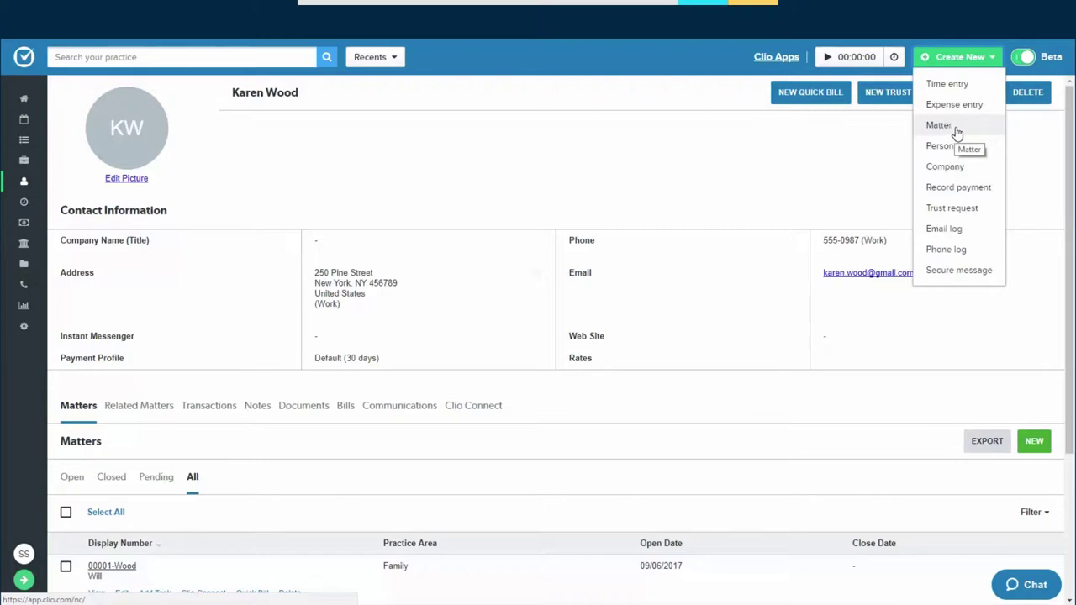
left_click(1030, 134)
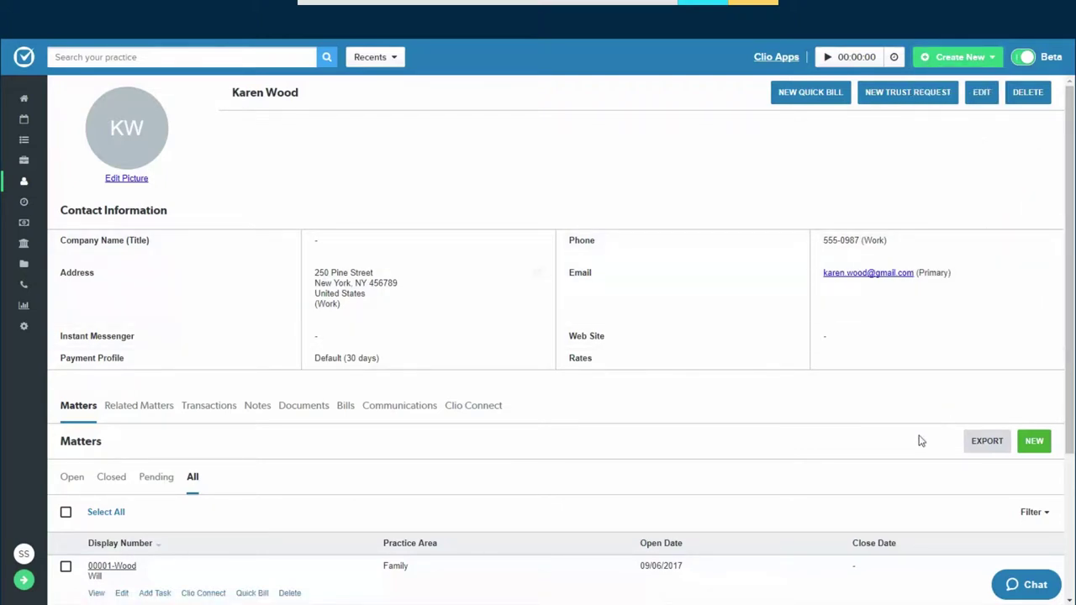
scroll(920, 441, "down", 3)
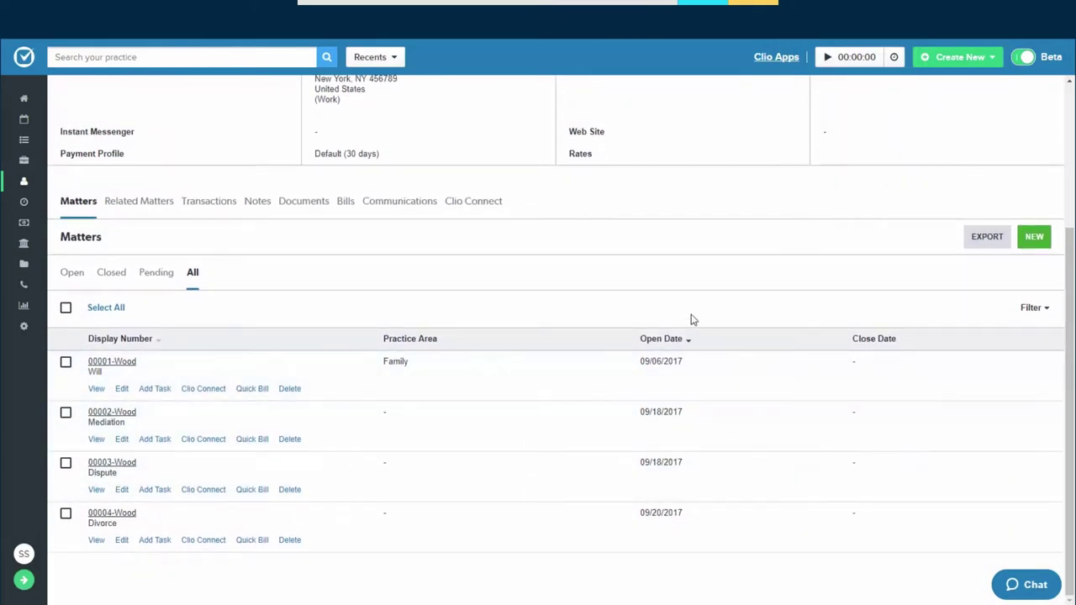
left_click_drag(372, 401, 435, 427)
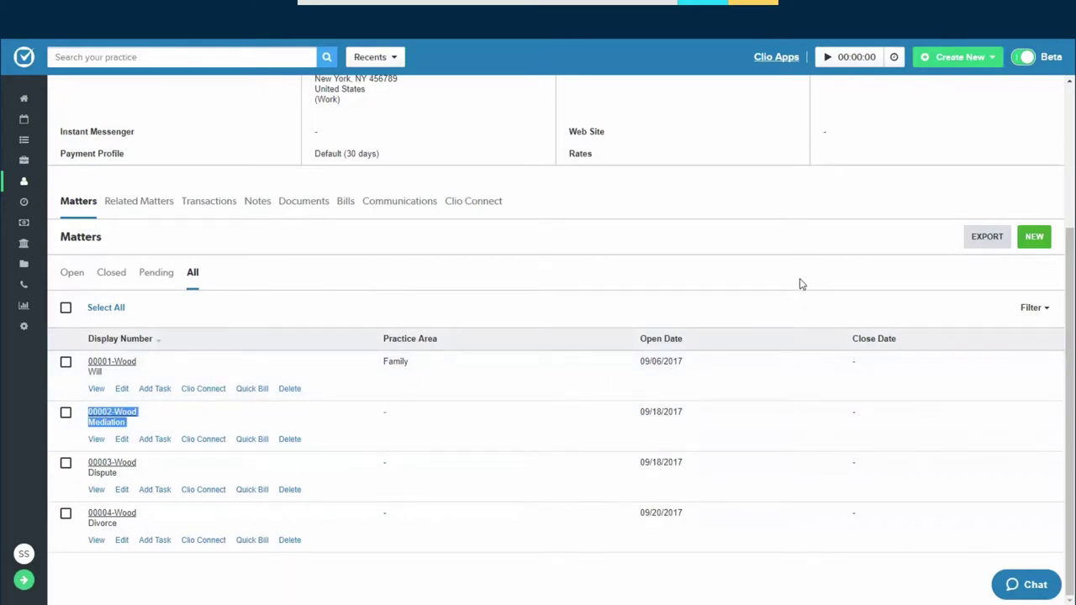
scroll(1048, 225, "up", 1)
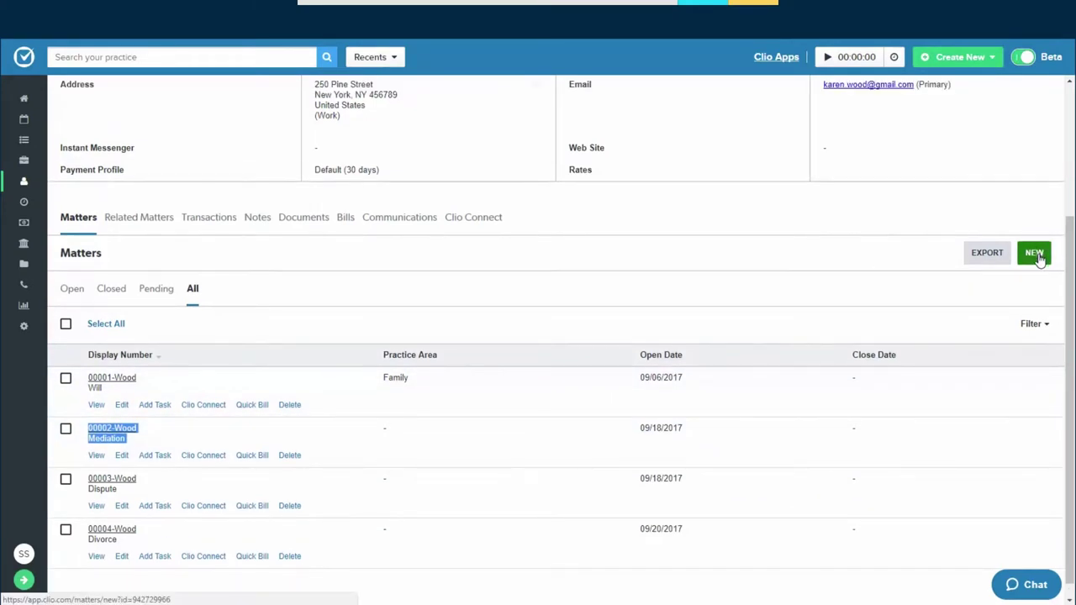
Create matter 00005 described as Divorce, with permissions set to Everyone
left_click(1037, 271)
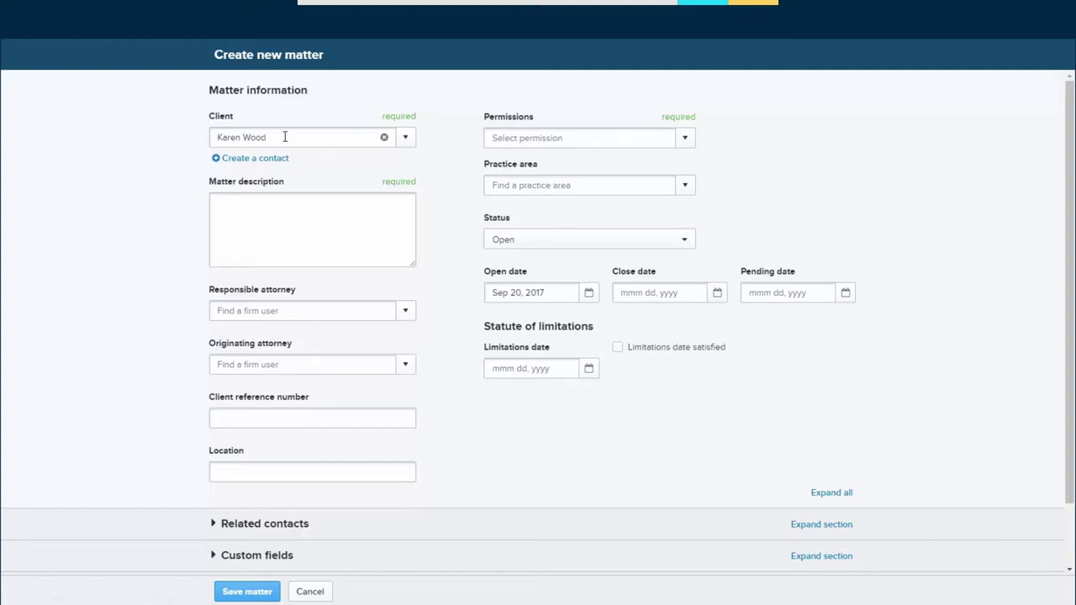
left_click(252, 206)
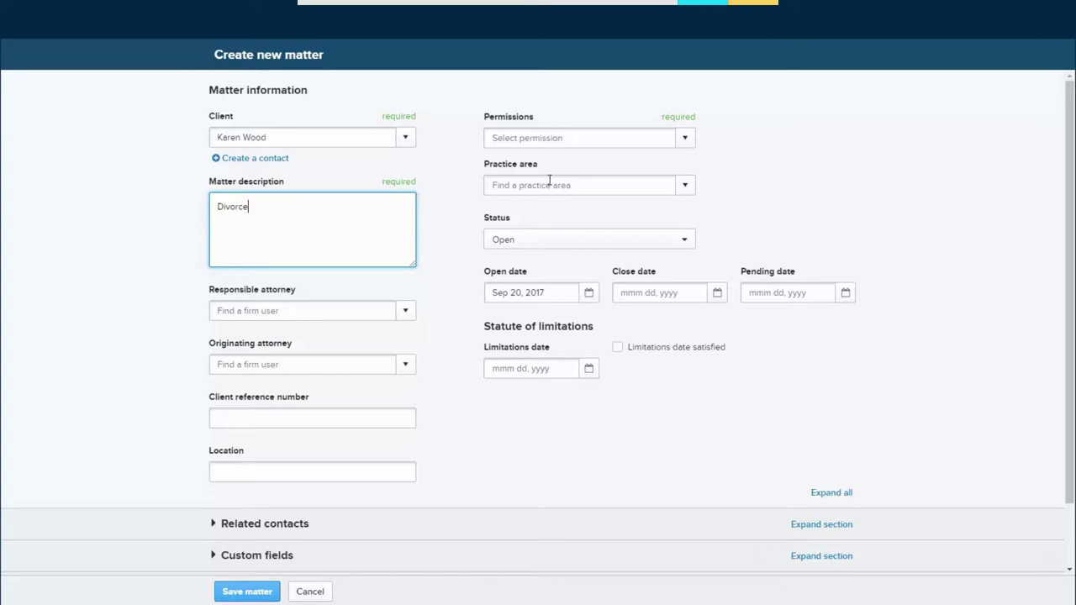
left_click(685, 138)
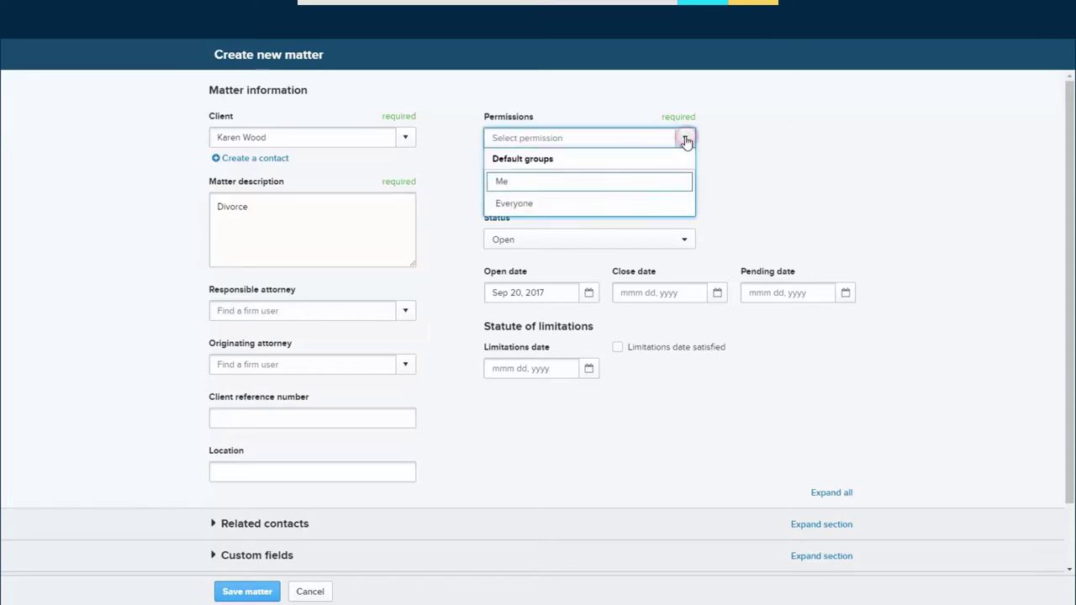
left_click(668, 207)
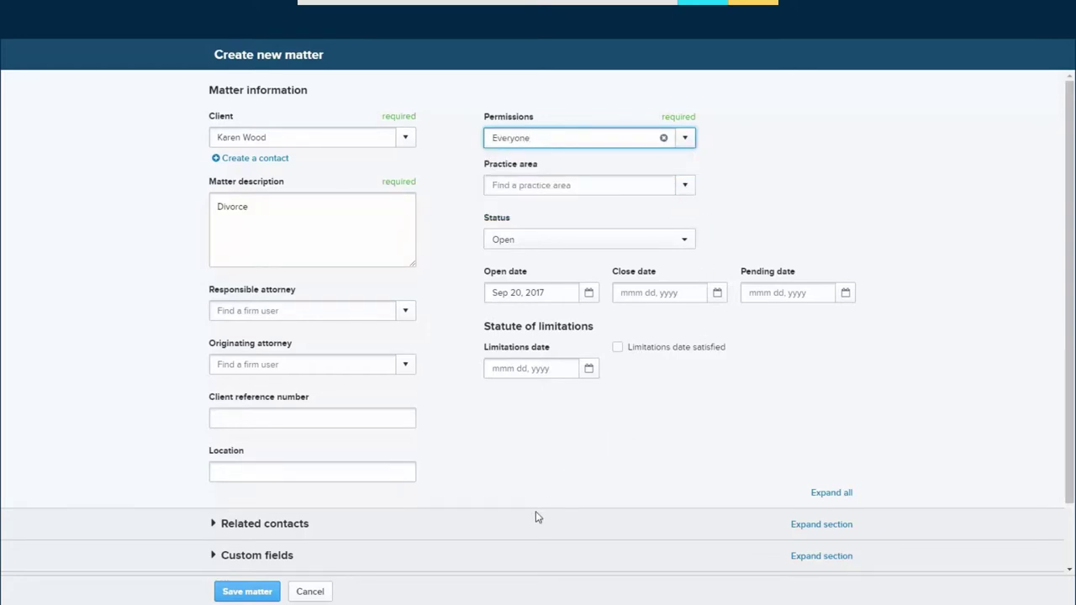
scroll(529, 519, "down", 2)
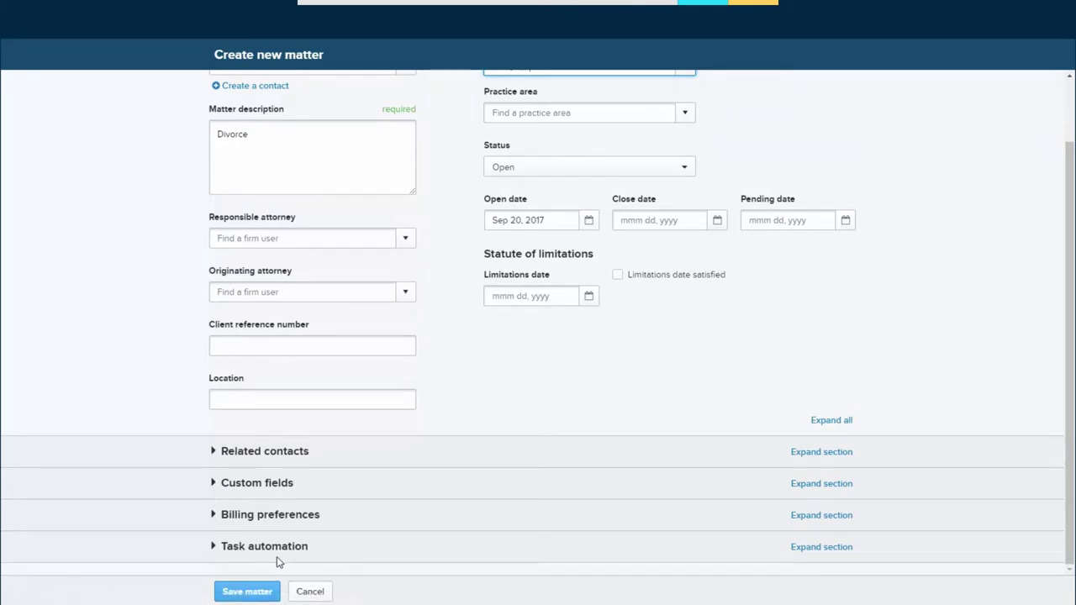
left_click(251, 594)
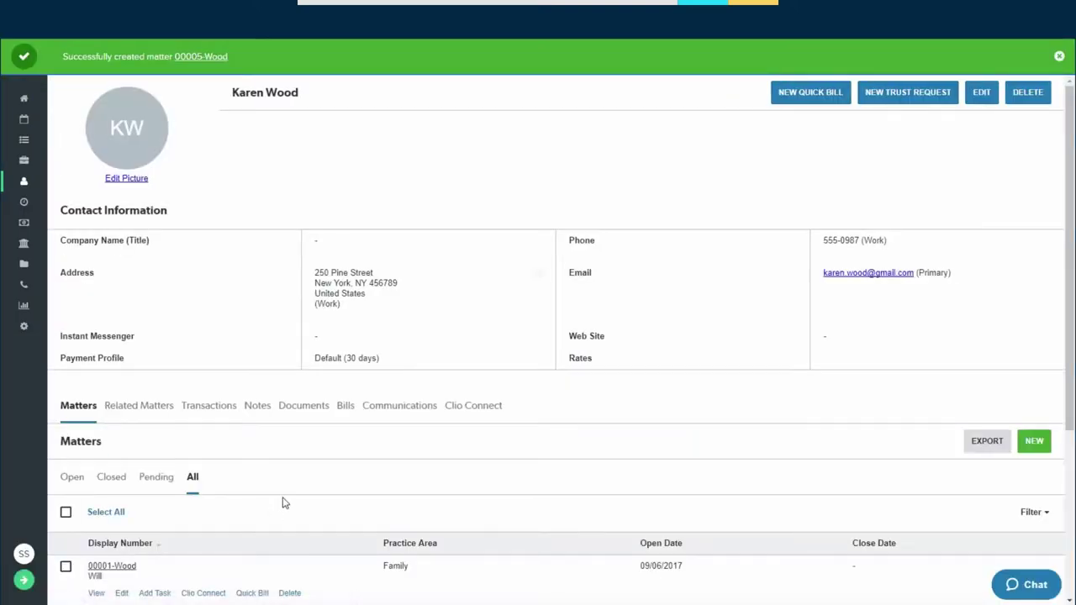
Scroll the client's matters list to reach the 00004 Divorce matter
scroll(281, 508, "down", 3)
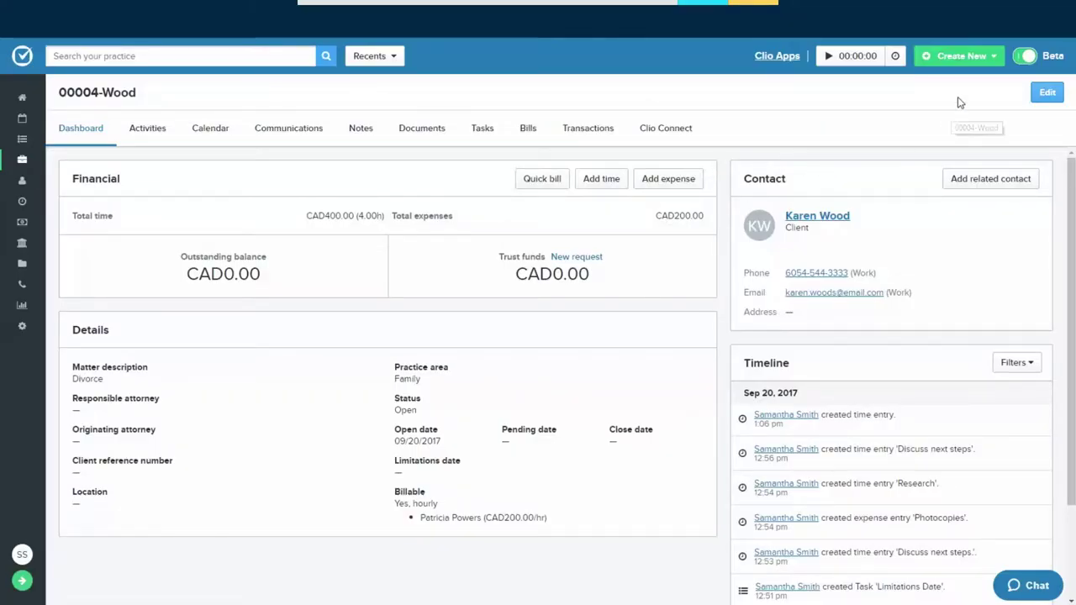
Show matter 00004's activities: five unbilled entries totaling 4.00h and CAD600.00
left_click(991, 57)
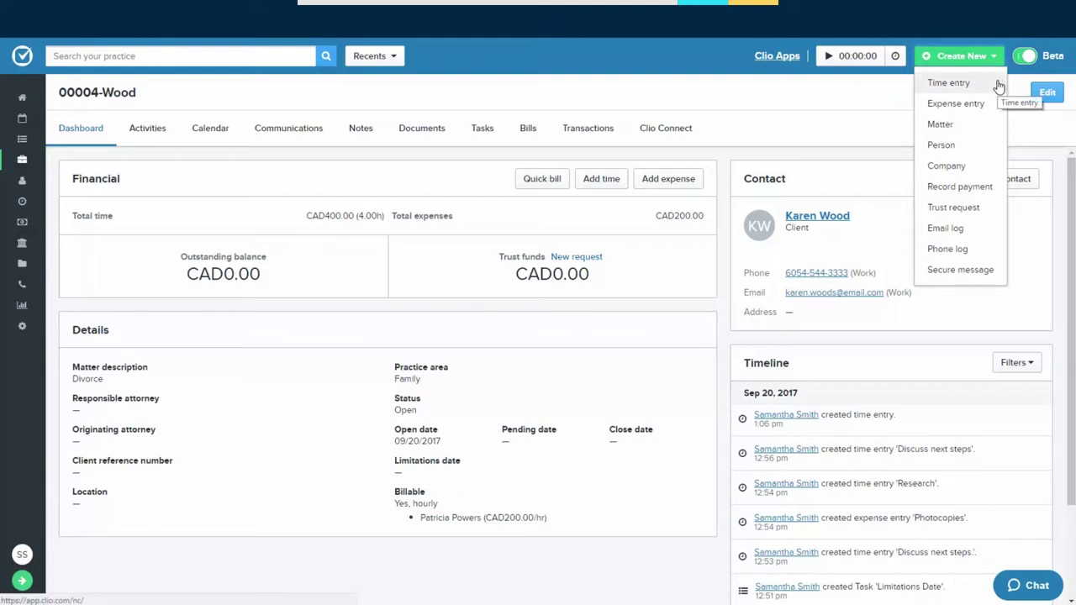
left_click(974, 56)
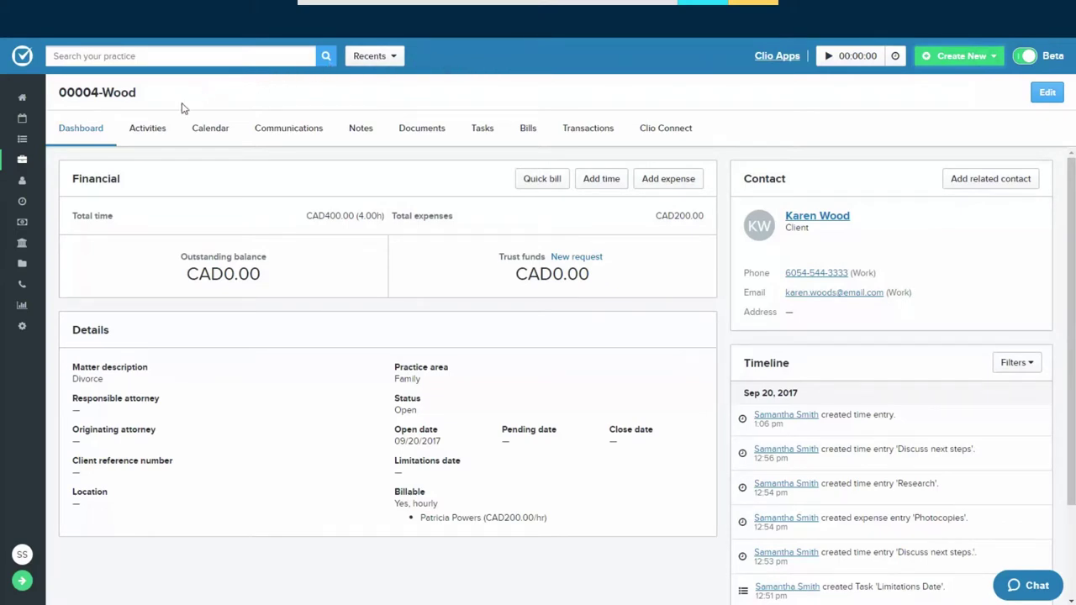
left_click(150, 137)
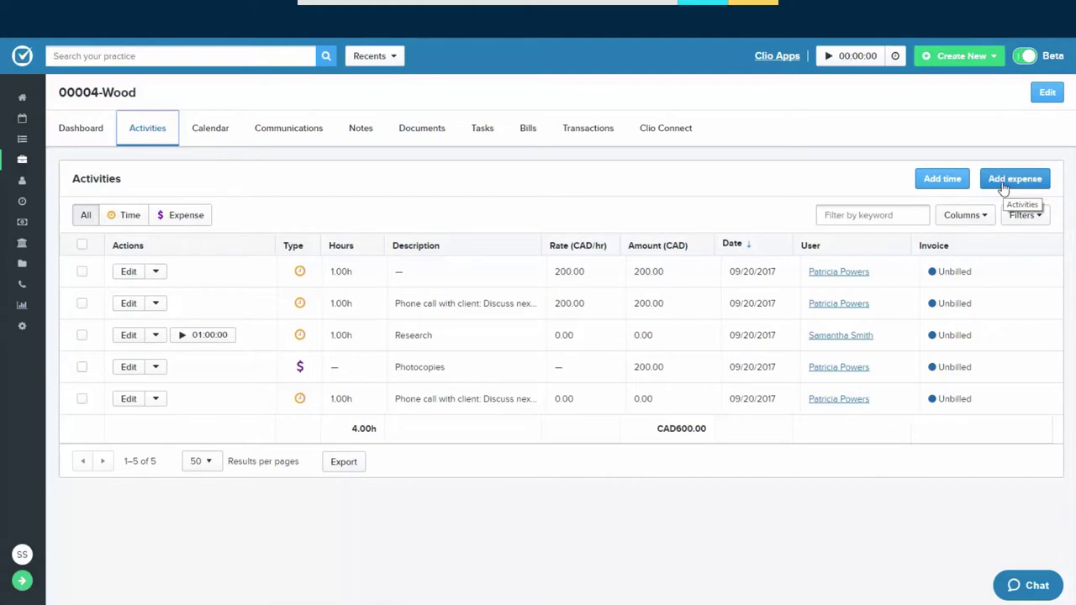
Log a 1-hour Phone call with client entry for the other firm user, described 'Discuss next steps.'
left_click(941, 180)
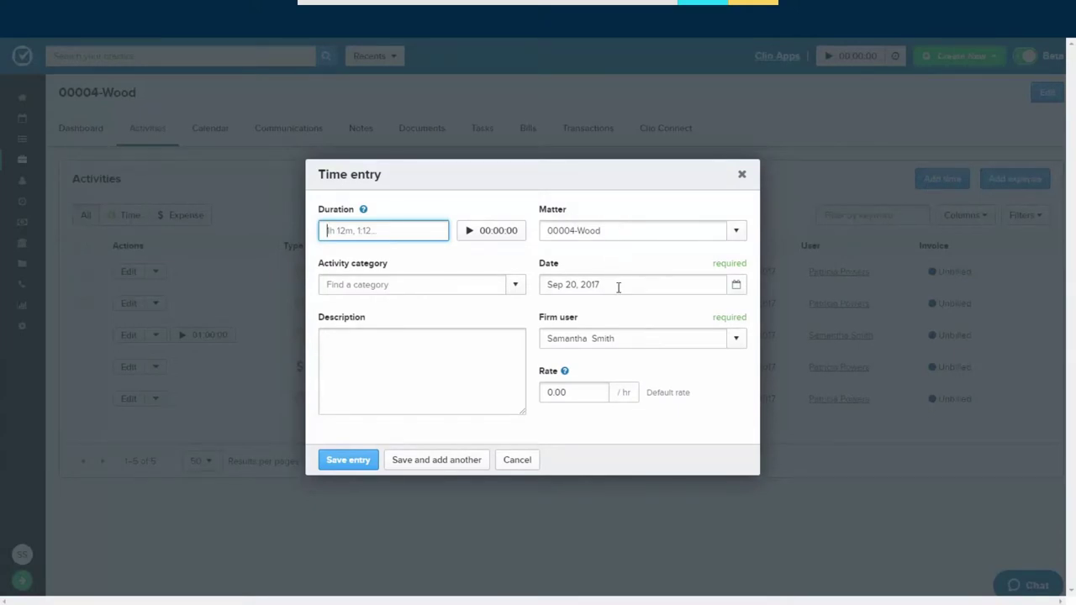
left_click(737, 342)
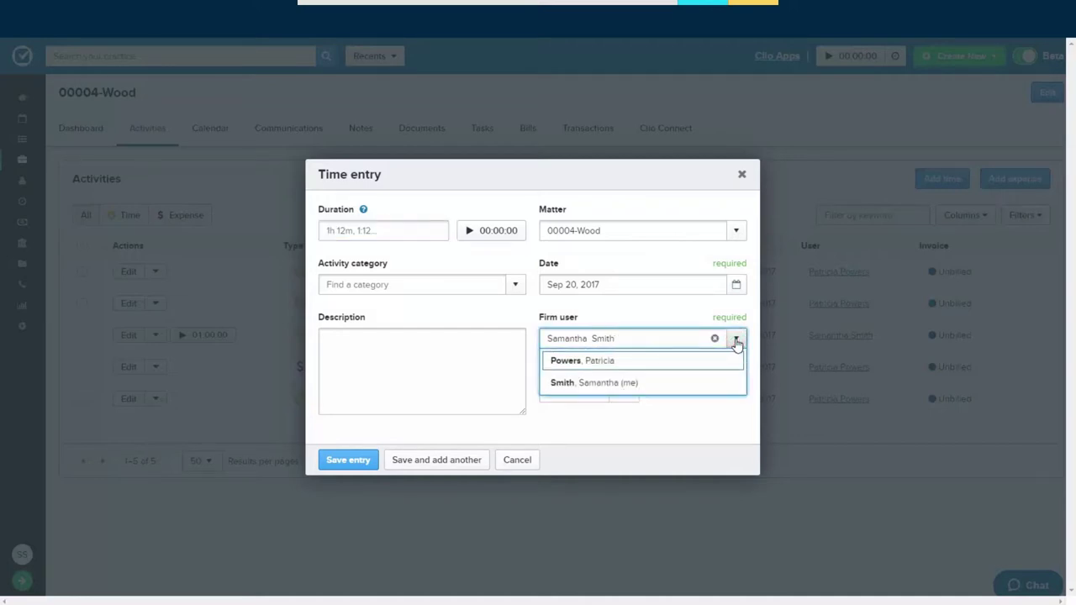
left_click(677, 360)
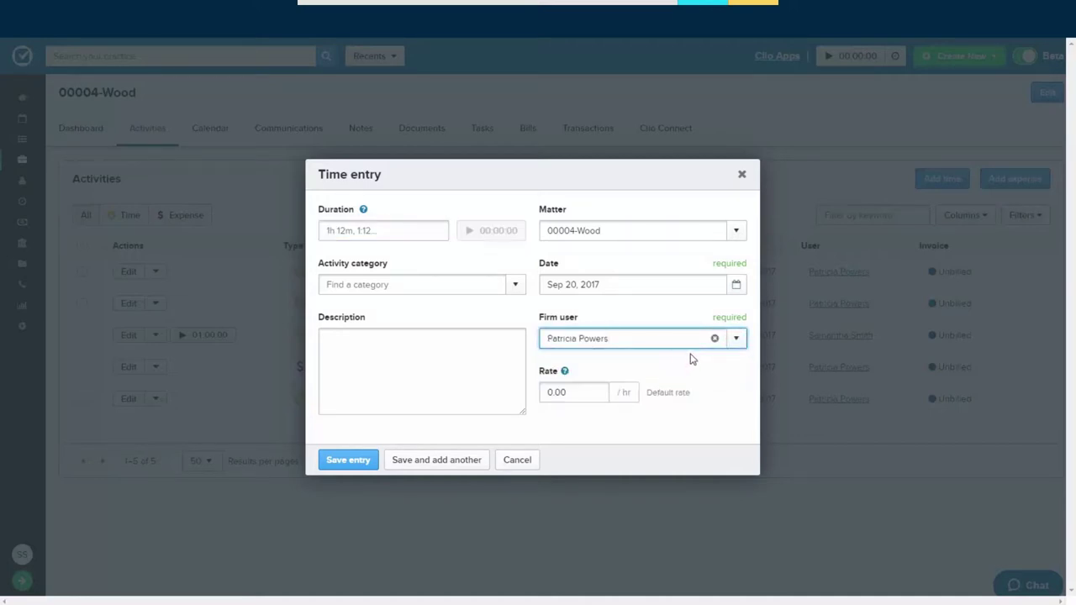
left_click(413, 228)
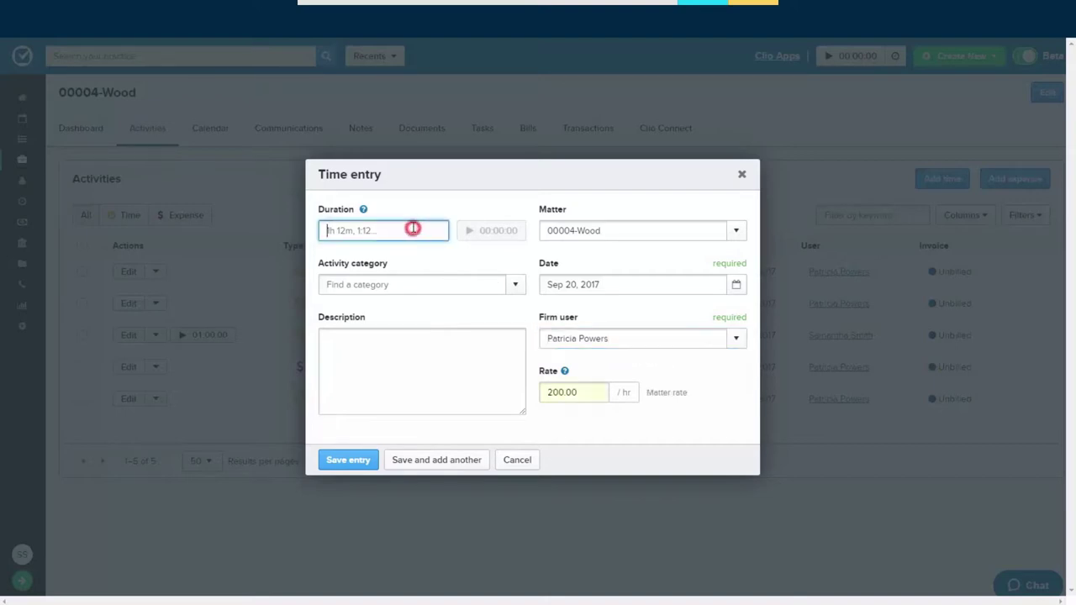
type("1hr")
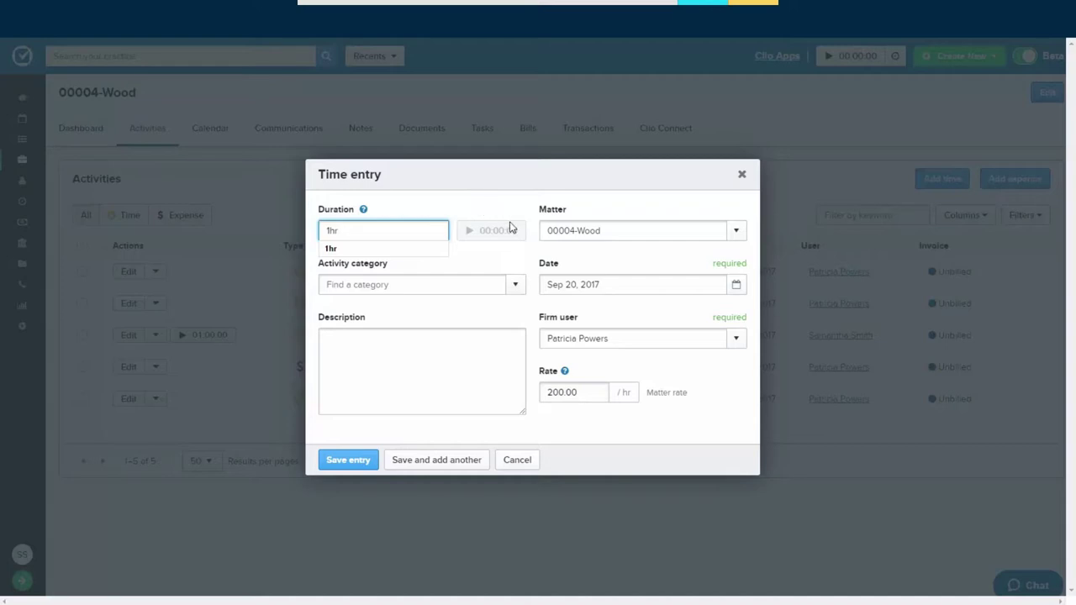
left_click(516, 284)
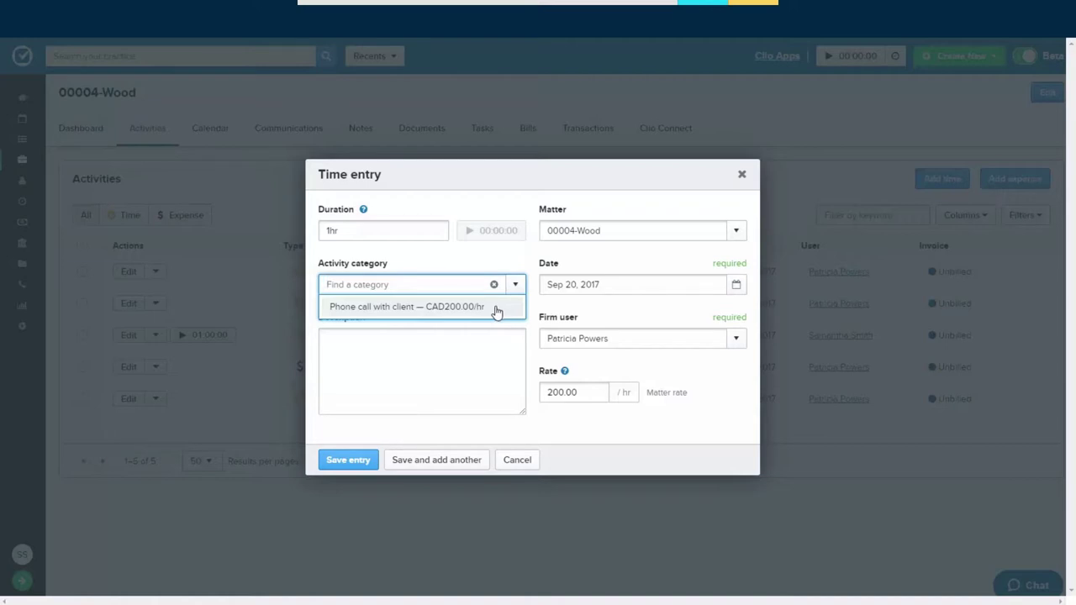
left_click(496, 307)
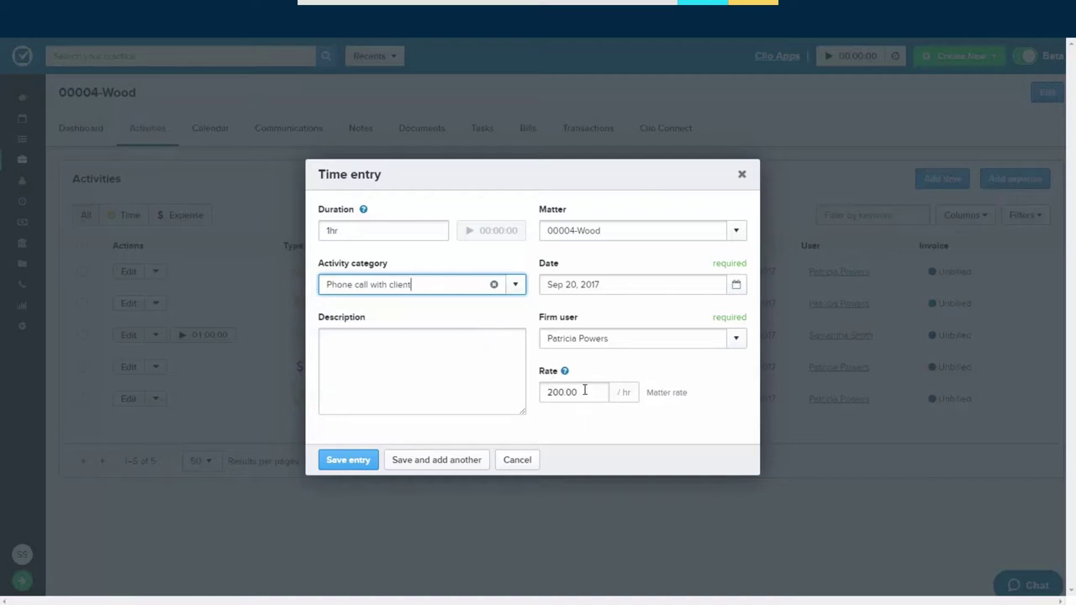
left_click(454, 356)
type("Discuss next steps.")
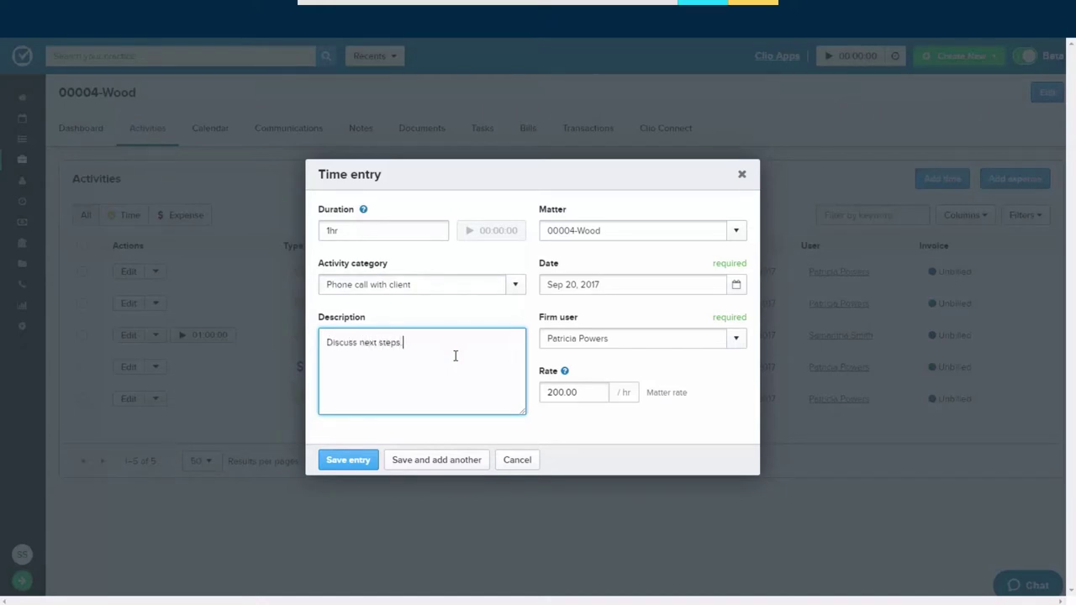
left_click(350, 462)
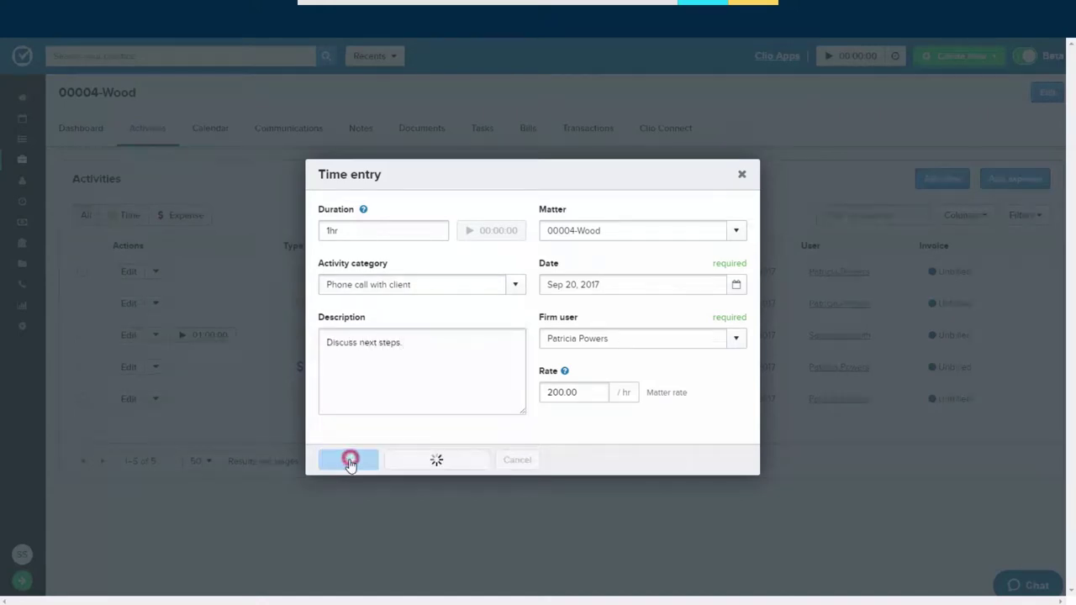